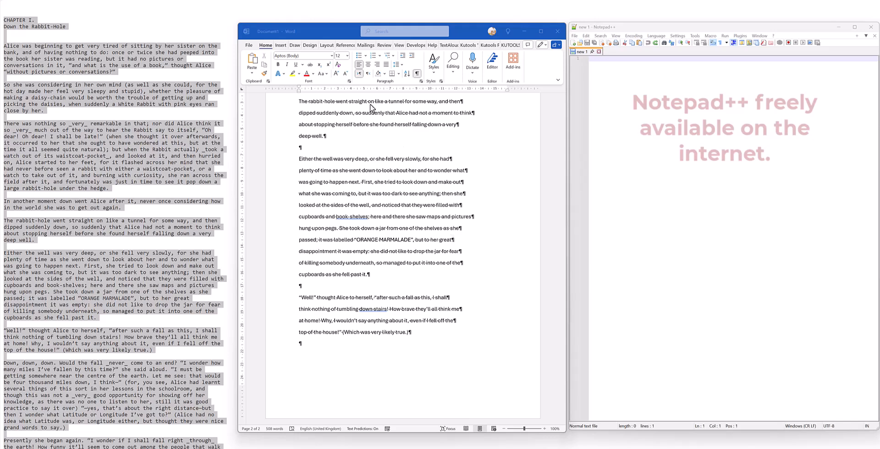
Step: Hide the formatting marks and clear the existing text from the Word document
left_click(416, 75)
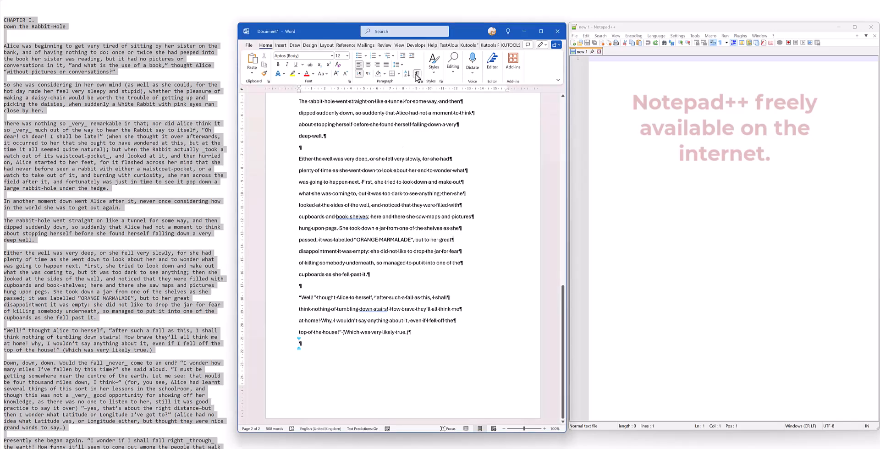
left_click(416, 75)
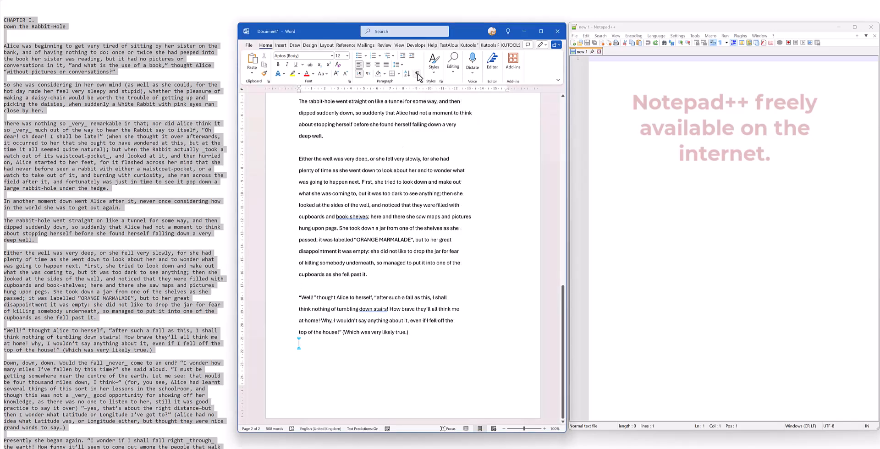
left_click(389, 239)
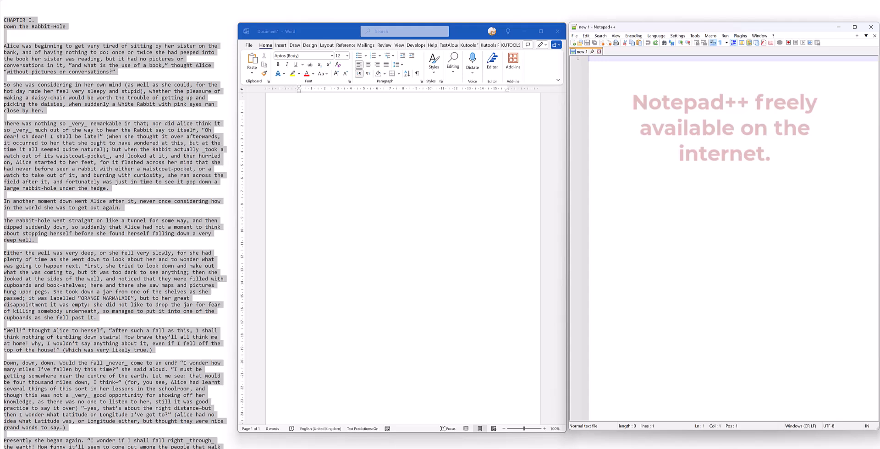
Step: Paste the copied chapter text into the blank document and show its formatting marks from the start of the chapter
left_click(357, 188)
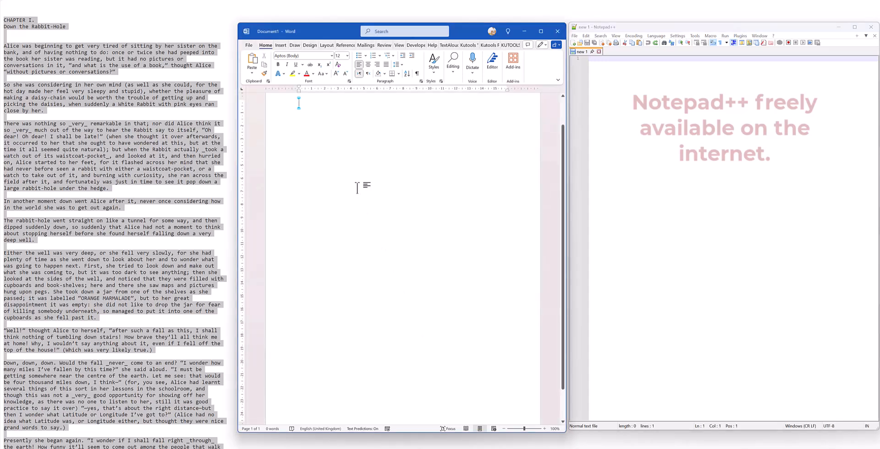
key("ctrl+v")
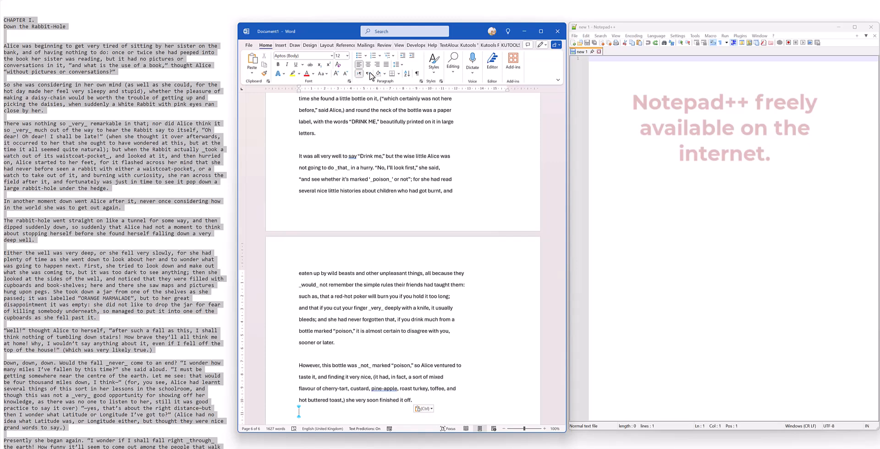
left_click(416, 73)
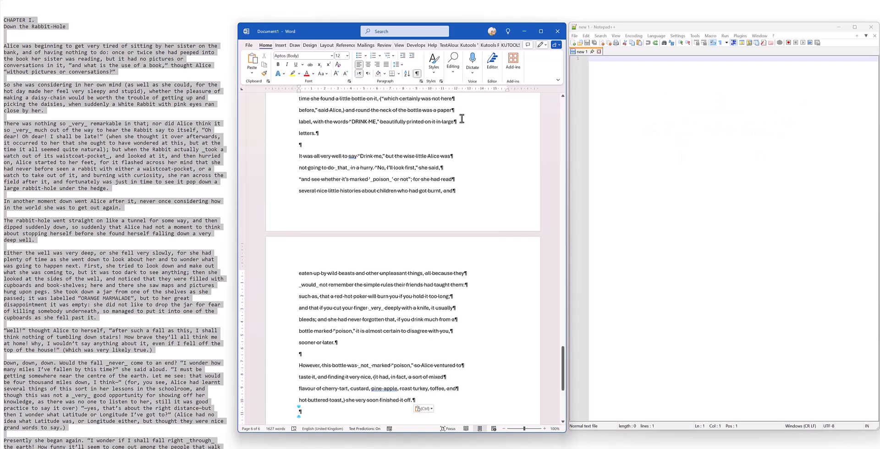
scroll(476, 165, "up", 2)
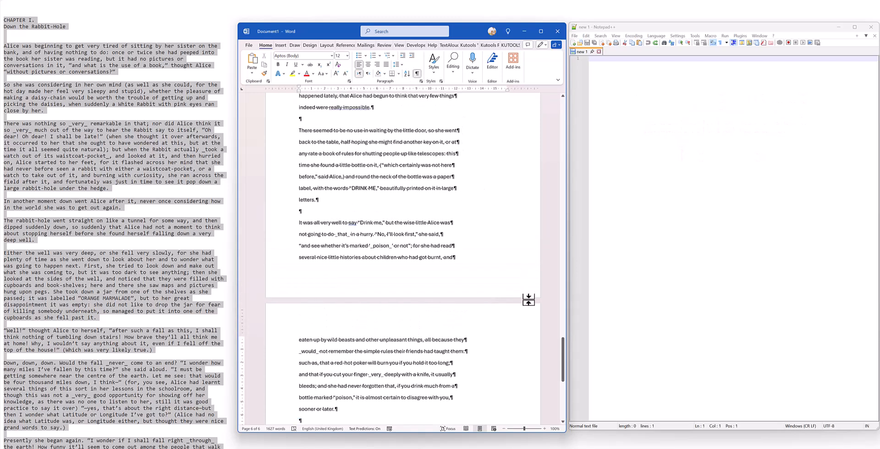
left_click_drag(563, 369, 562, 126)
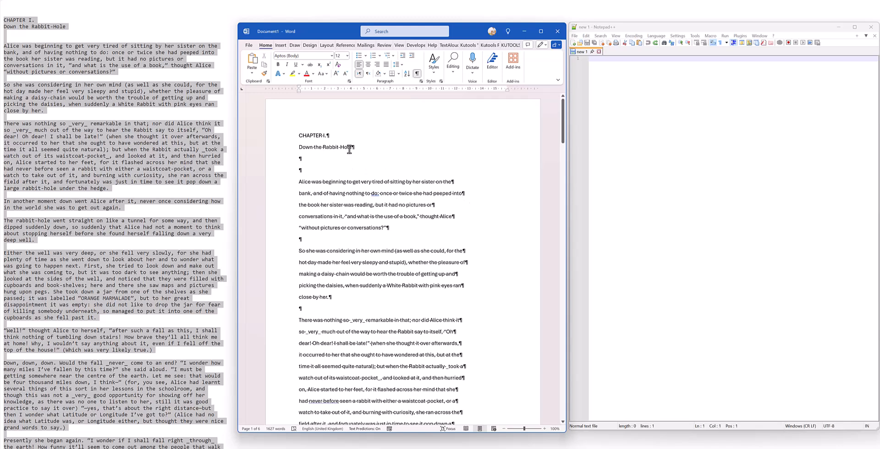
Step: Replace every double paragraph mark (^p^p) with a single one (^p) throughout the document, and close Find and Replace
left_click(433, 164)
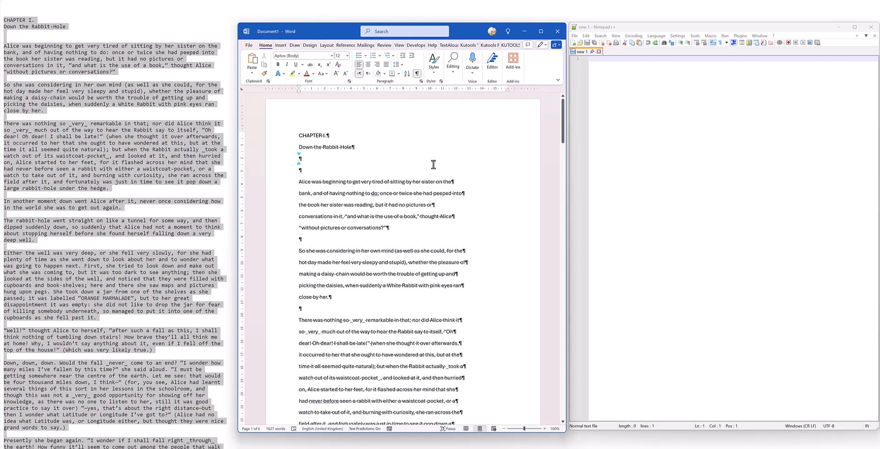
key("ctrl+h")
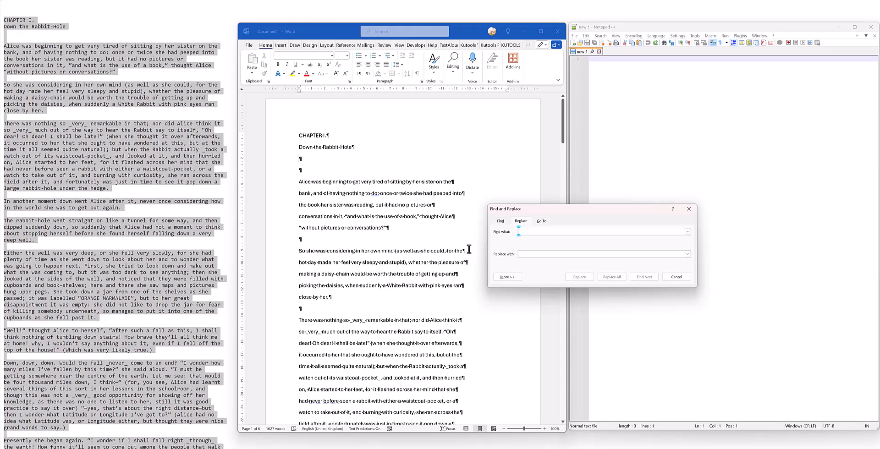
left_click(507, 277)
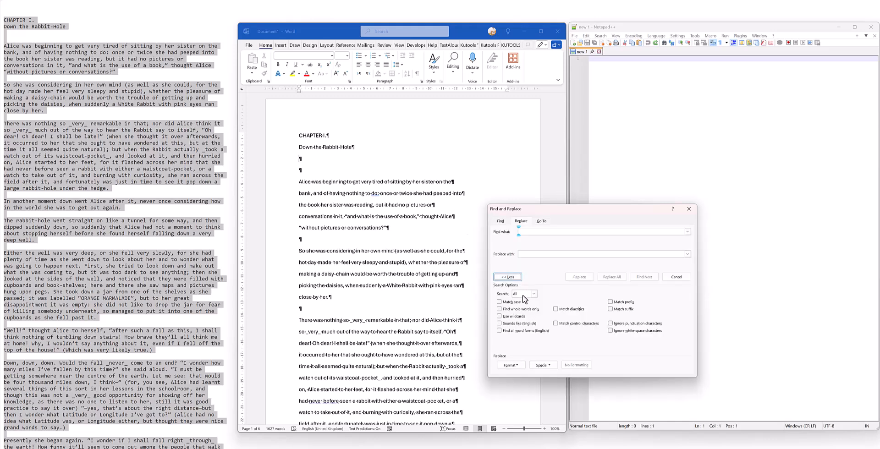
left_click(541, 366)
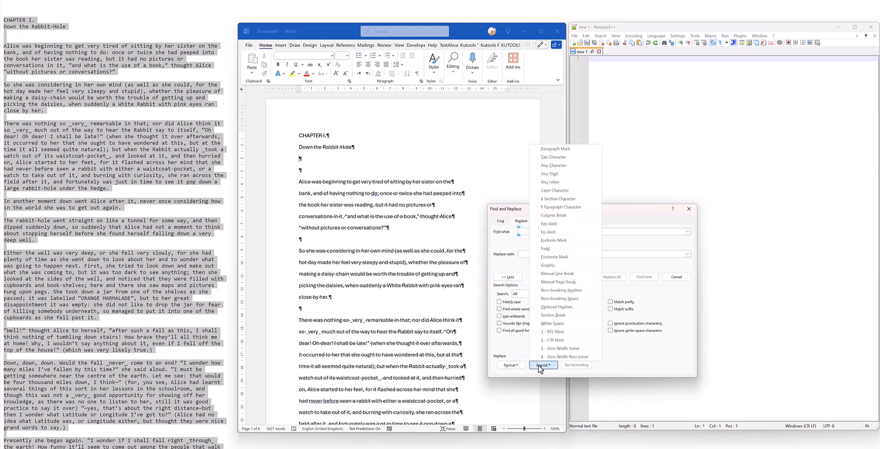
left_click(565, 155)
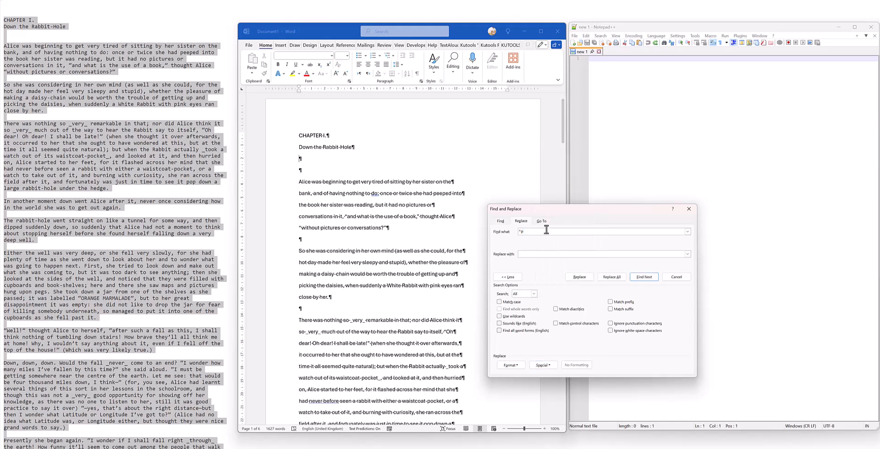
left_click_drag(525, 233, 500, 233)
type("^p")
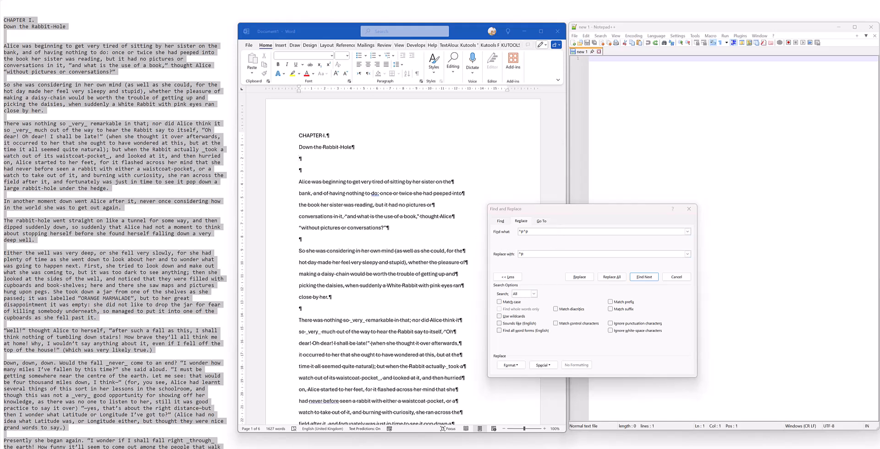
left_click(611, 277)
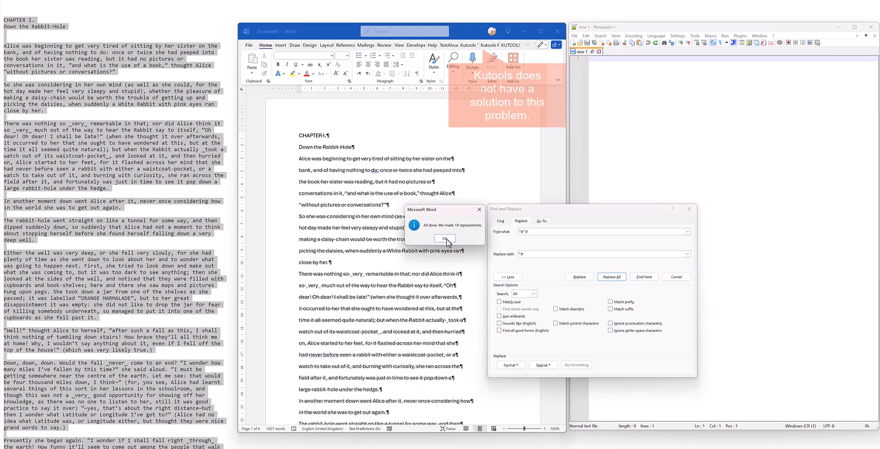
left_click(443, 238)
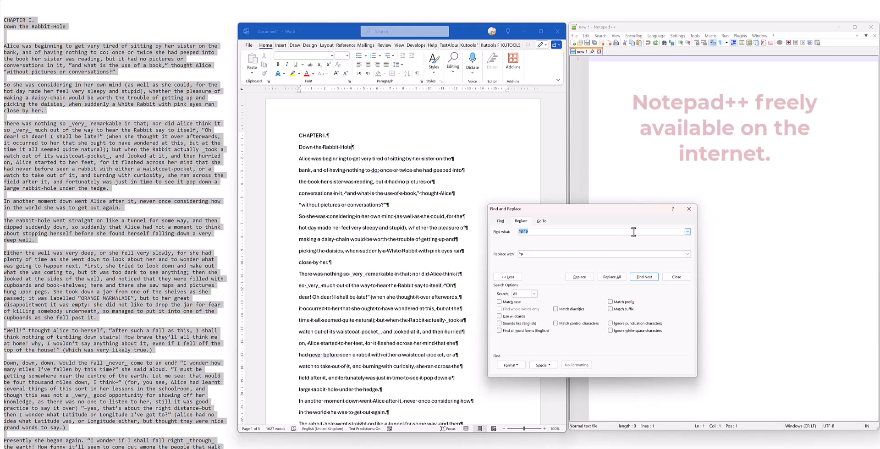
left_click(688, 208)
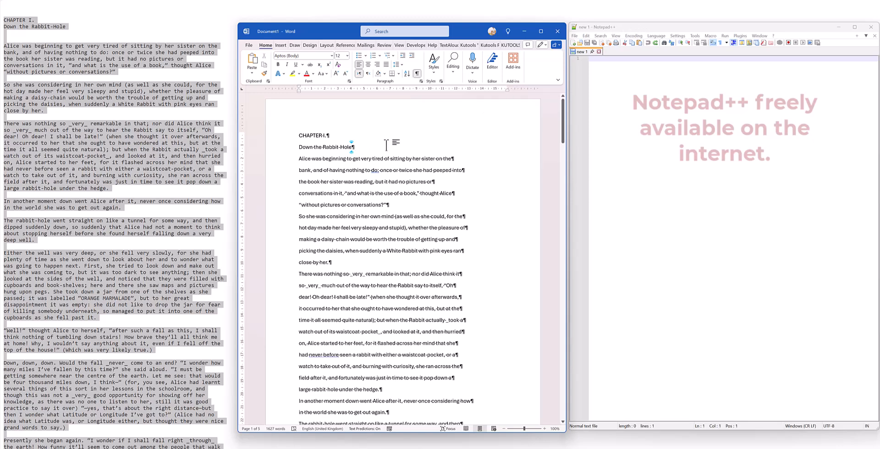
Step: Undo the paragraph mark replacement and the paste, and paste the chapter text into the document again
key("ctrl+z")
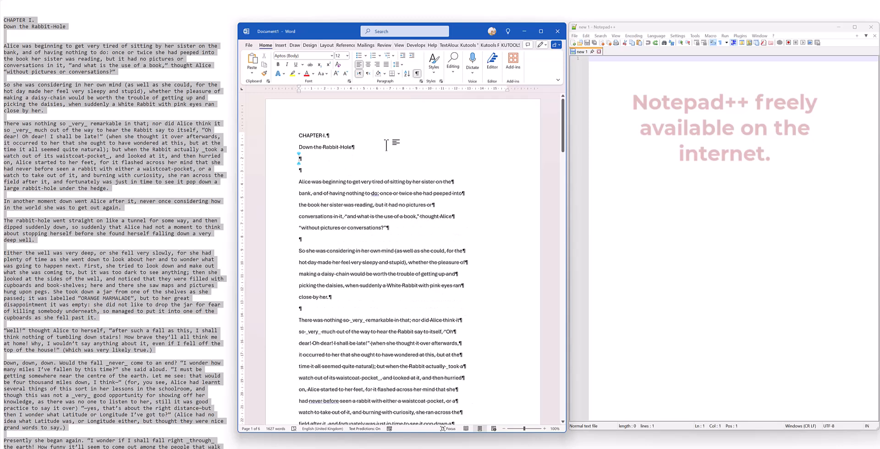
key("ctrl+z")
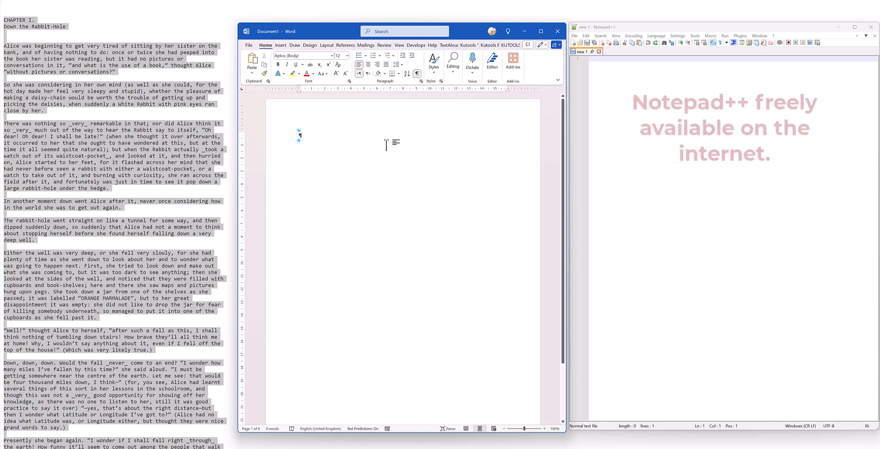
key("ctrl+v")
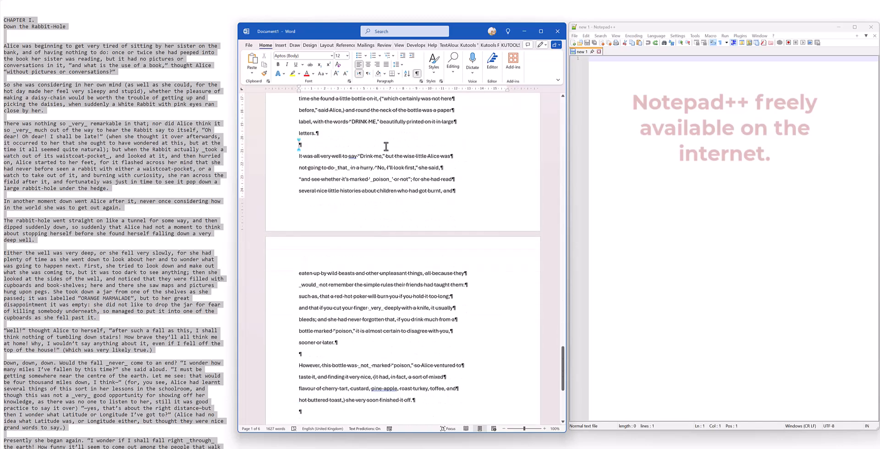
Step: Select the entire chapter in Word, switch to Notepad++ and paste the chapter text into the empty file
key("ctrl+a")
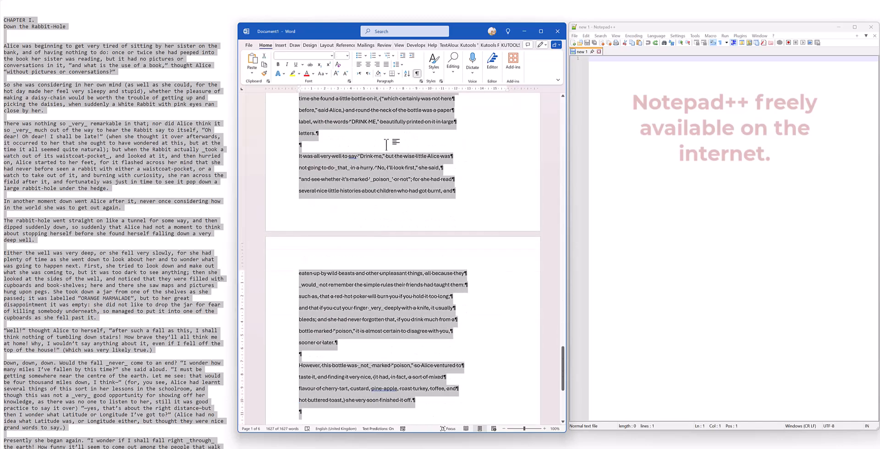
left_click(695, 153)
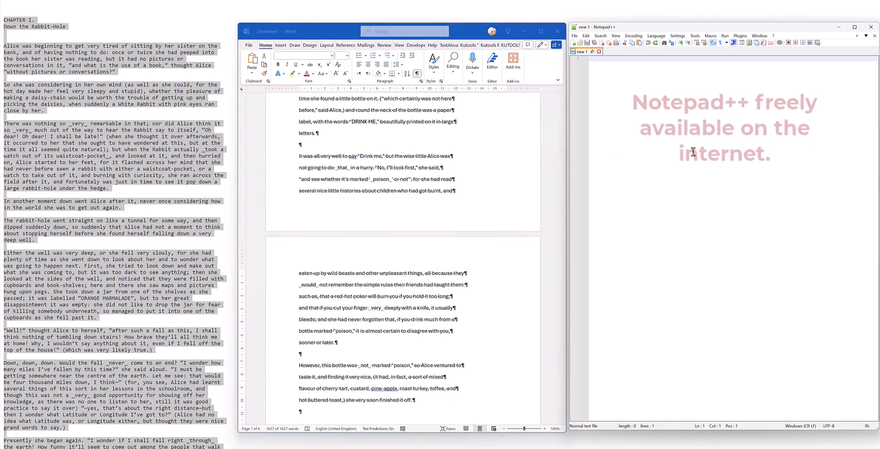
key("ctrl+v")
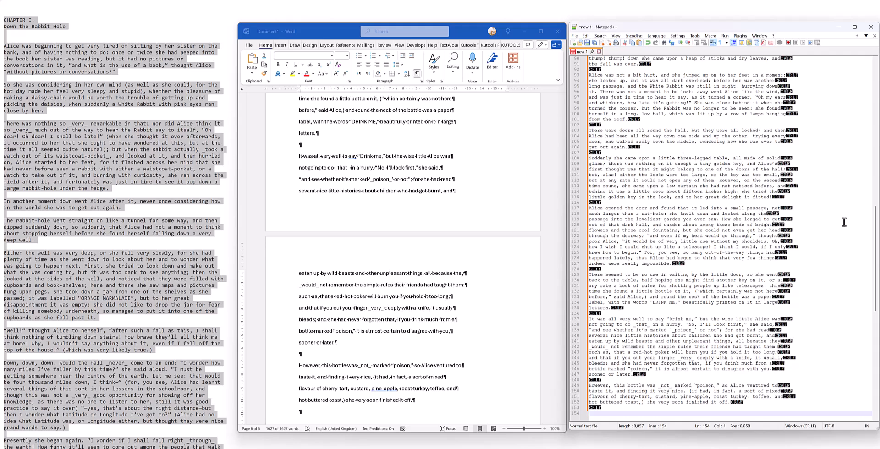
left_click_drag(877, 257, 867, 94)
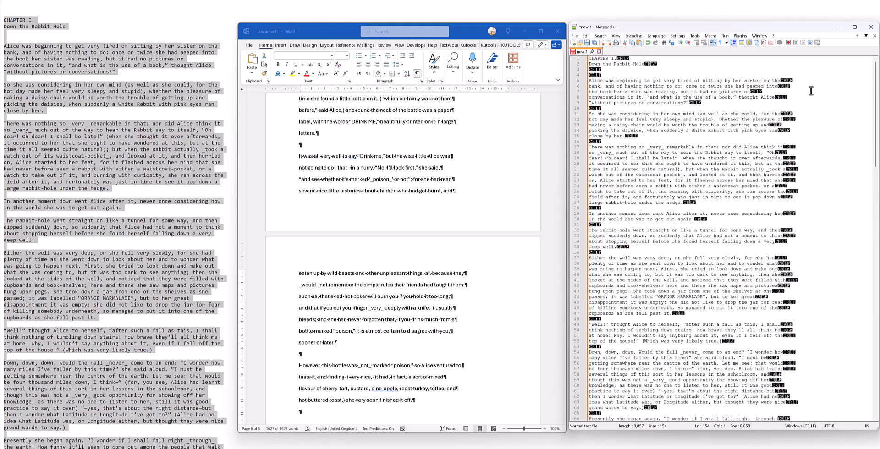
Step: Set up a replace with the search pattern ([^ \t\r\n])\r\n([^ \t\r\n]) and the replacement \1 \2
key("ctrl+h")
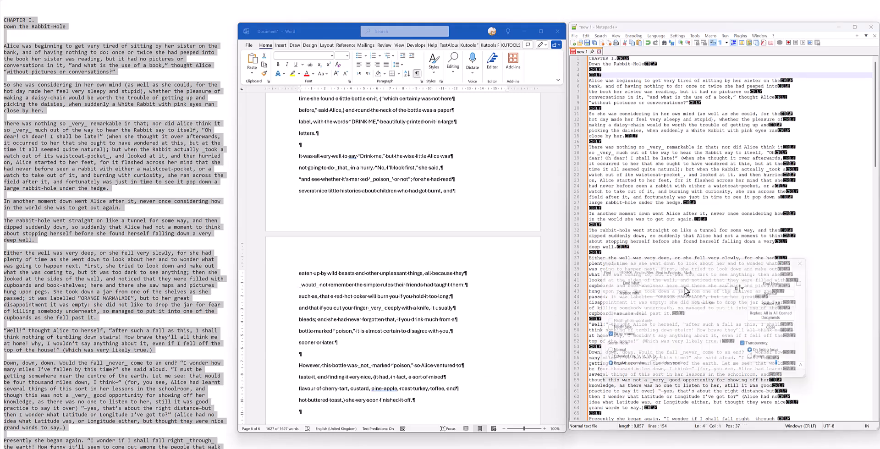
left_click(682, 269)
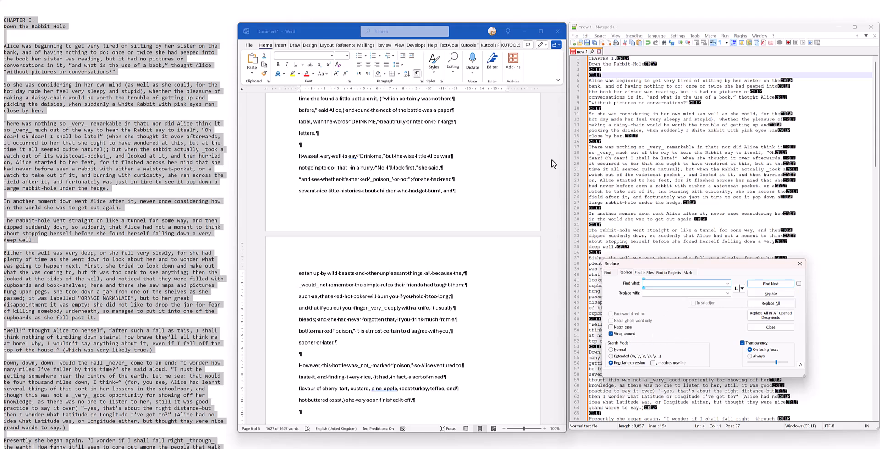
left_click(420, 1)
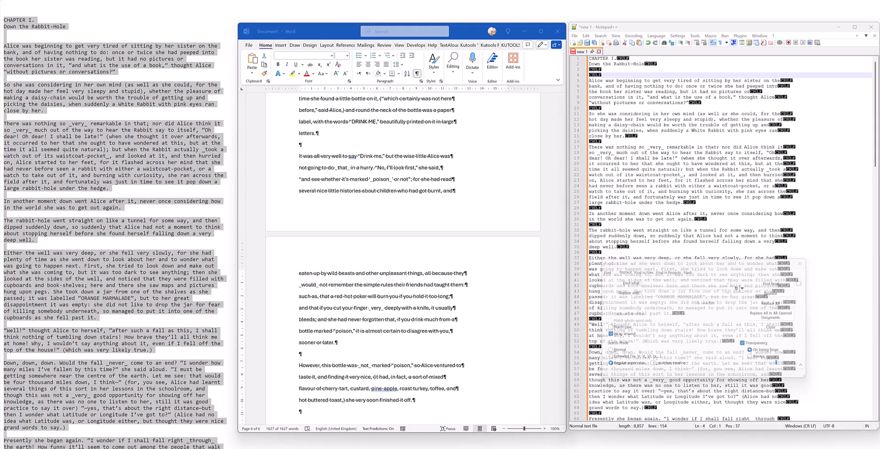
left_click(699, 266)
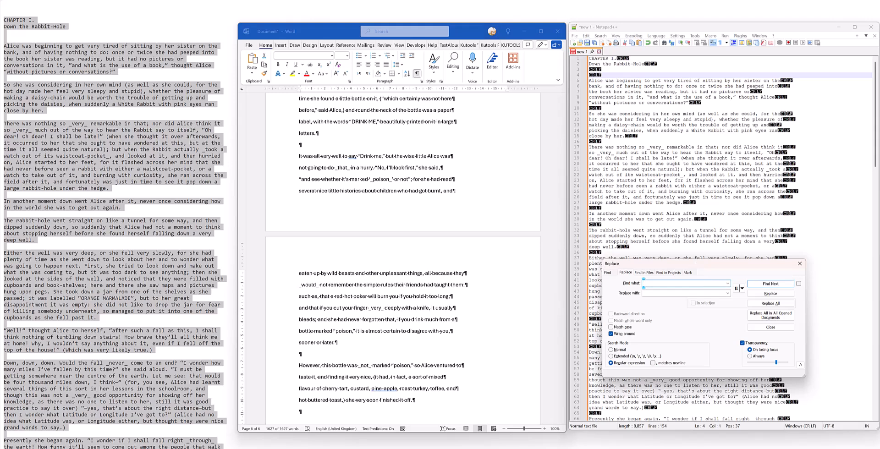
left_click(700, 271)
type("([^ \\t\\r\\n])\\r\\n([^ \\t\\r\\n])")
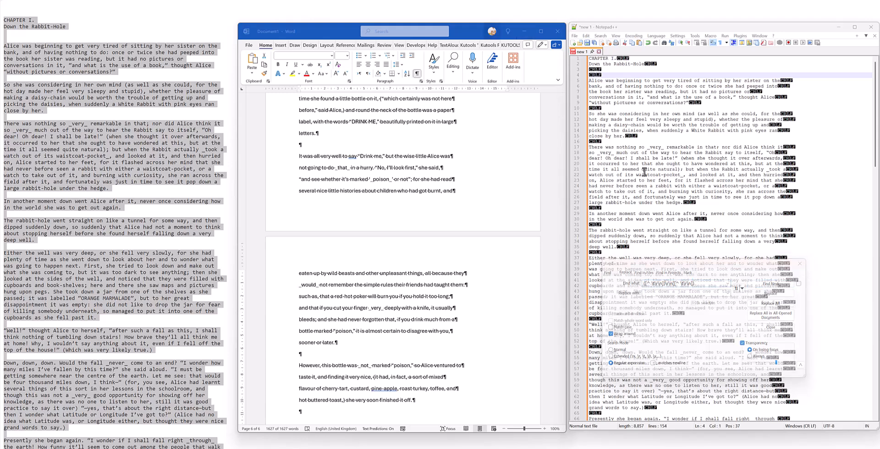
left_click(692, 292)
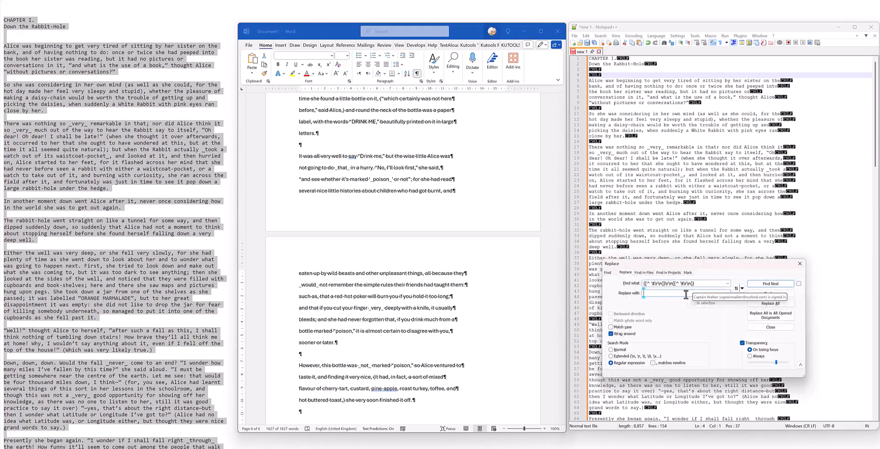
type("\\1 \\2")
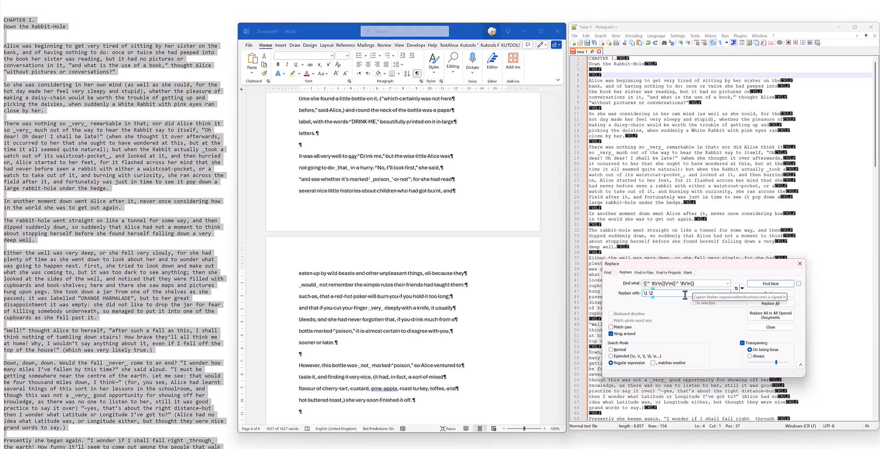
Step: Join the wrapped lines by finding the first match, replacing two matches individually, and replacing all remaining ones
left_click(763, 285)
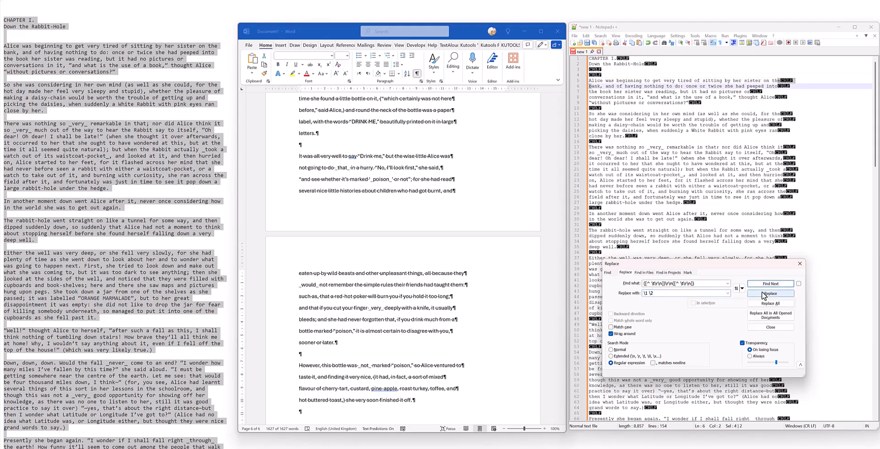
left_click(763, 294)
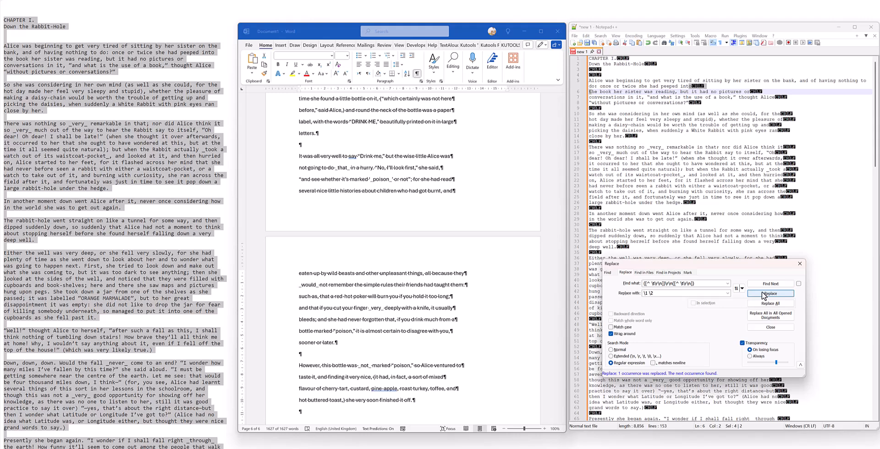
left_click(764, 294)
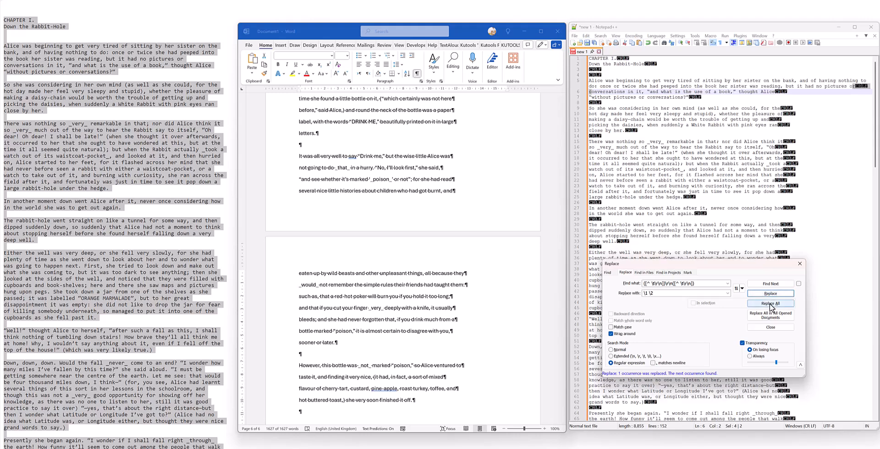
left_click(770, 304)
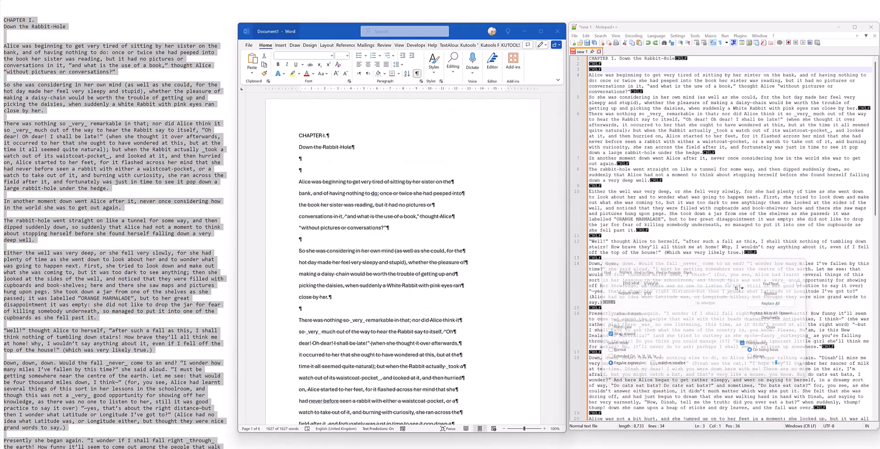
Step: Replace double line breaks \r\n\r\n with \r\n: find the first match, replace two individually, replace all the rest, and close the dialog
left_click(688, 266)
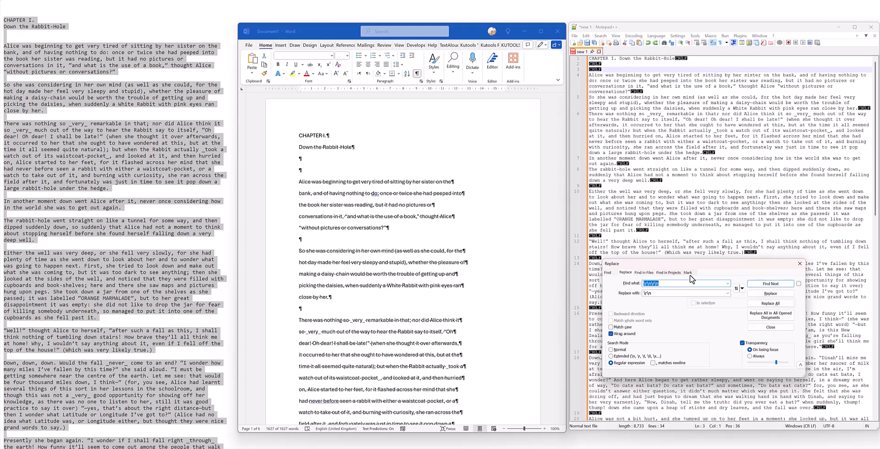
left_click(769, 285)
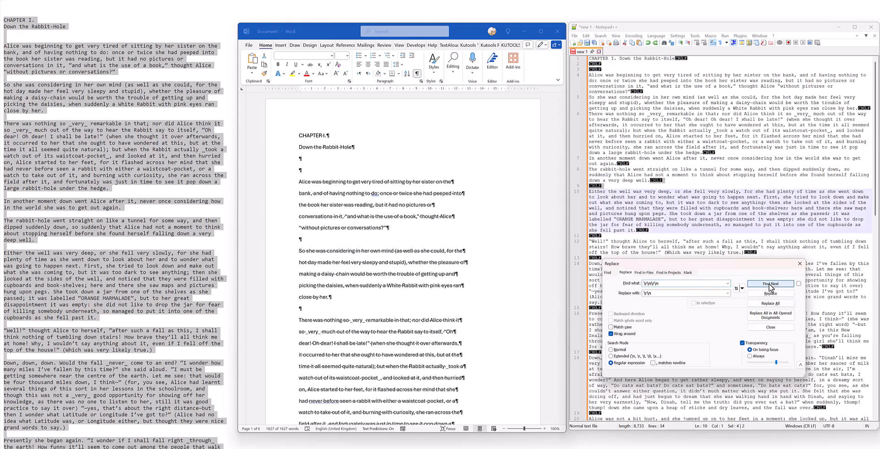
left_click(771, 294)
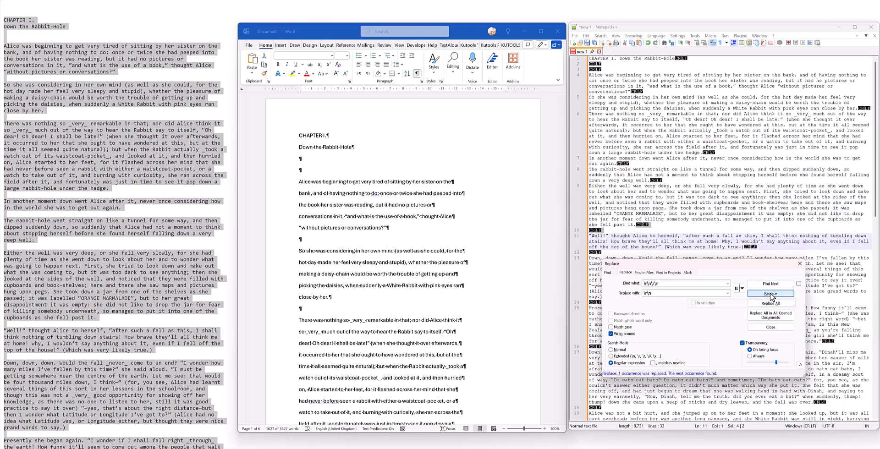
left_click(770, 294)
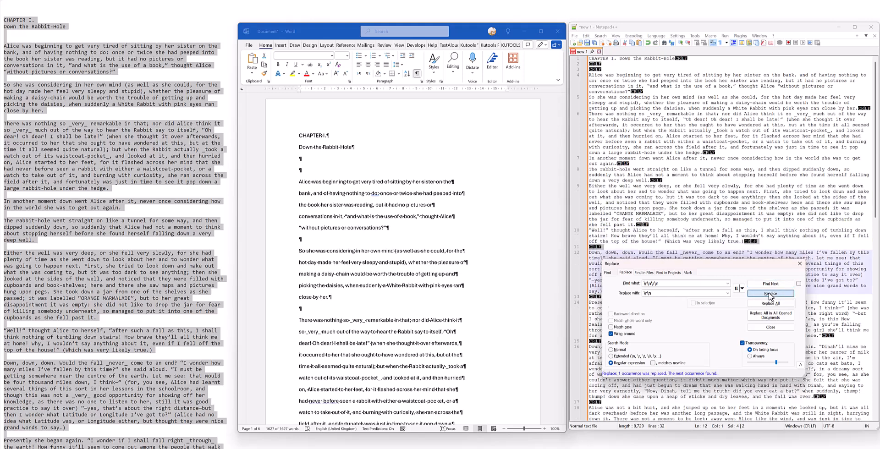
left_click(767, 306)
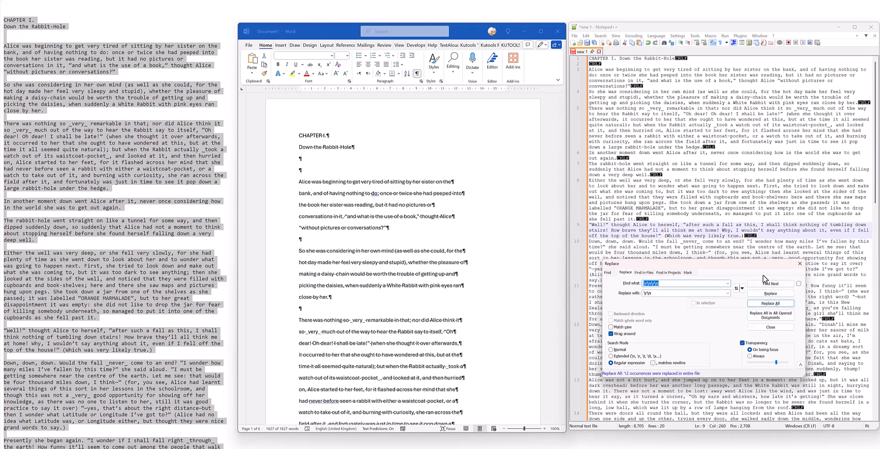
left_click(799, 265)
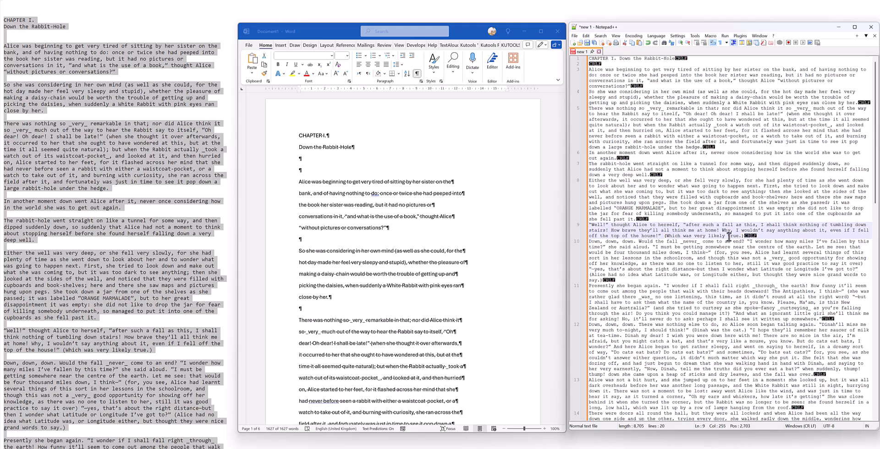
Step: Copy the entire cleaned text, switch to Word, delete the whole old chapter and paste the cleaned text in its place
key("ctrl+a")
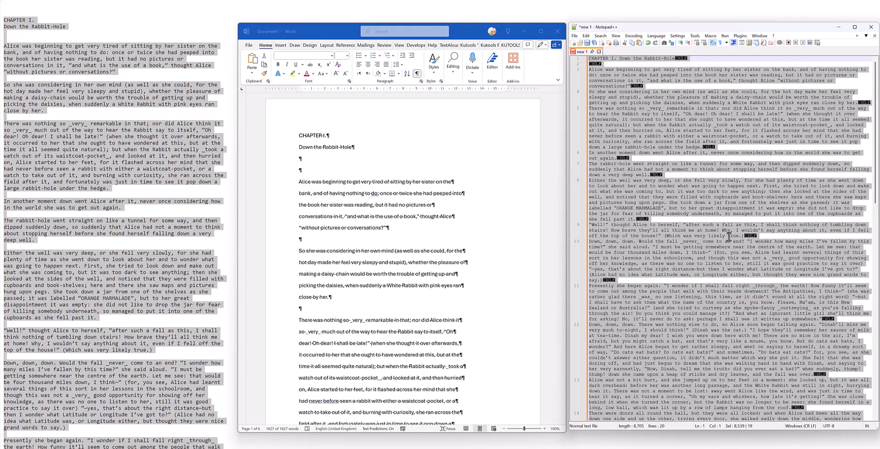
left_click(379, 196)
key("ctrl+a")
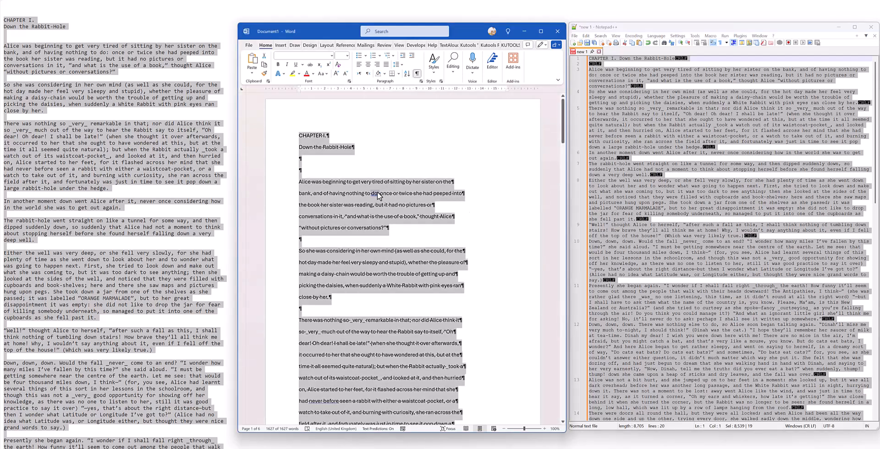
key("Delete")
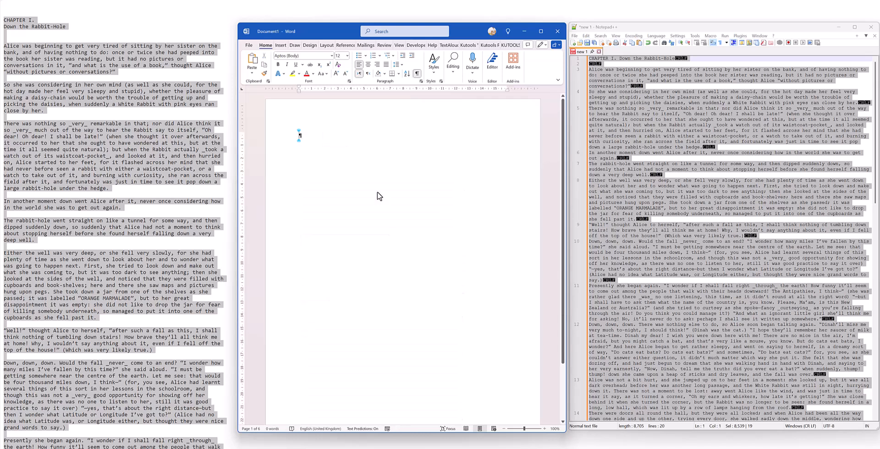
key("ctrl+v")
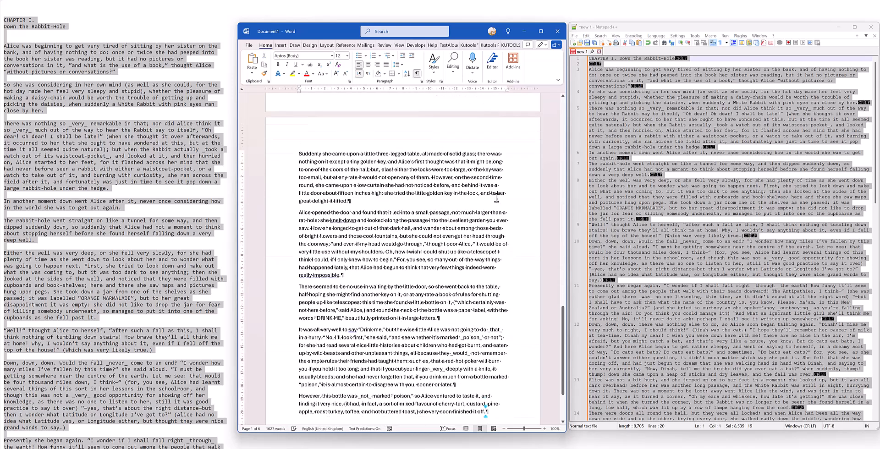
Step: Delete the empty paragraph below the chapter heading at the start of the document
left_click_drag(560, 318, 567, 118)
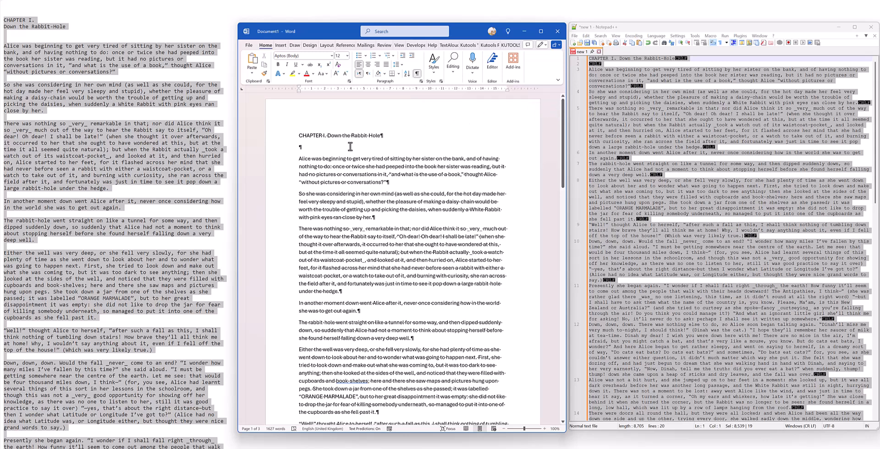
left_click(323, 149)
key("BackSpace")
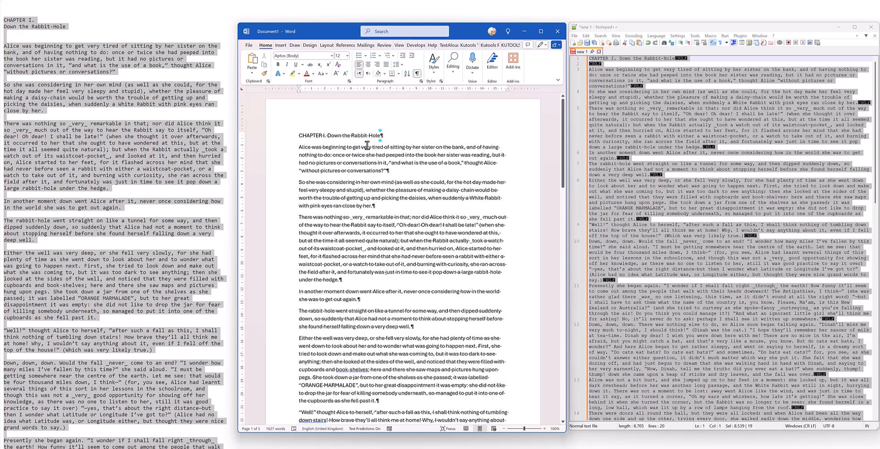
Step: Switch to Notepad++, reopen the replace settings and set the search pattern to \r\n\r\n by duplicating the replacement pattern \r\n
left_click(713, 170)
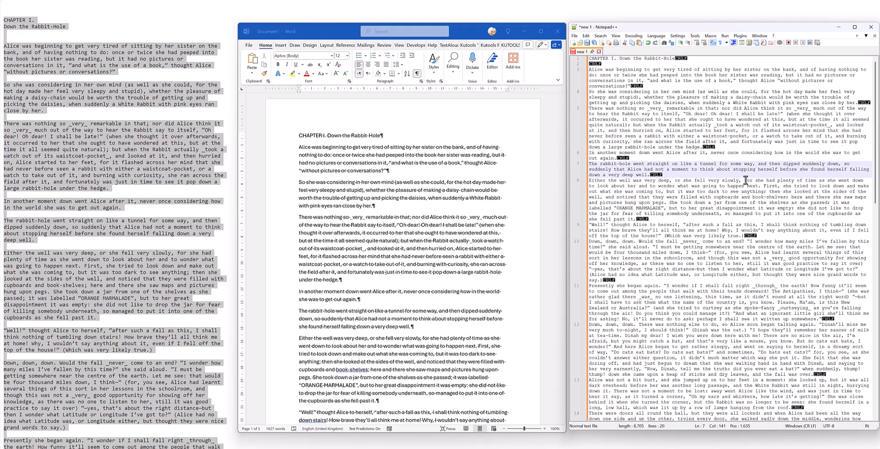
key("ctrl+h")
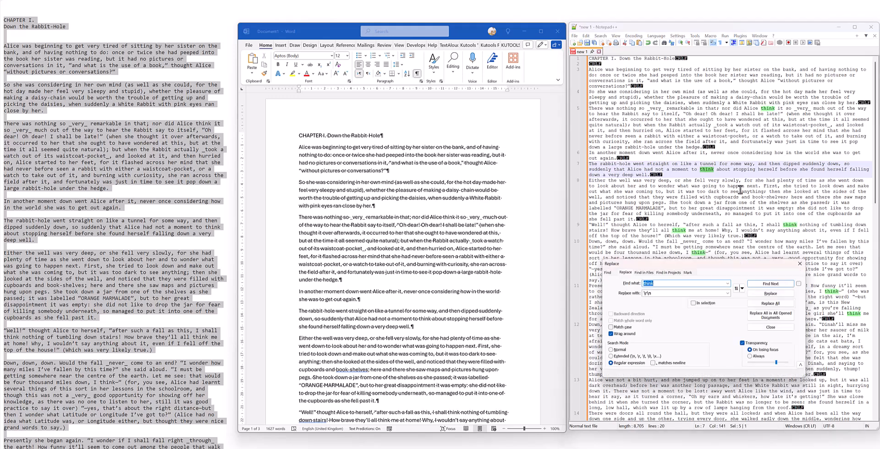
double_click(648, 294)
key("ctrl+c")
left_click(669, 285)
double_click(668, 285)
key("ctrl+v")
key("ctrl+v")
left_click(642, 169)
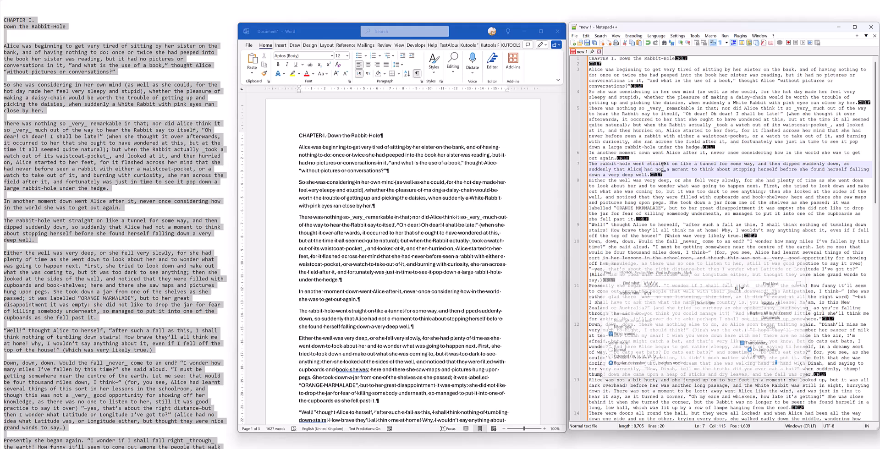
left_click(681, 271)
left_click(670, 284)
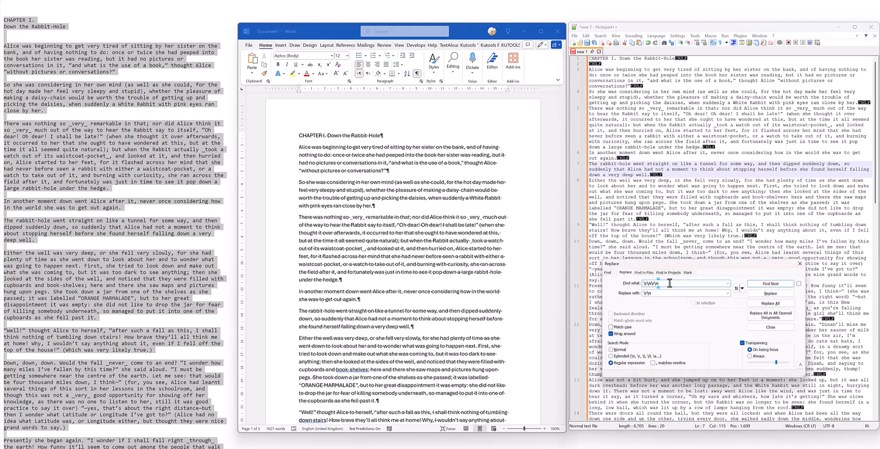